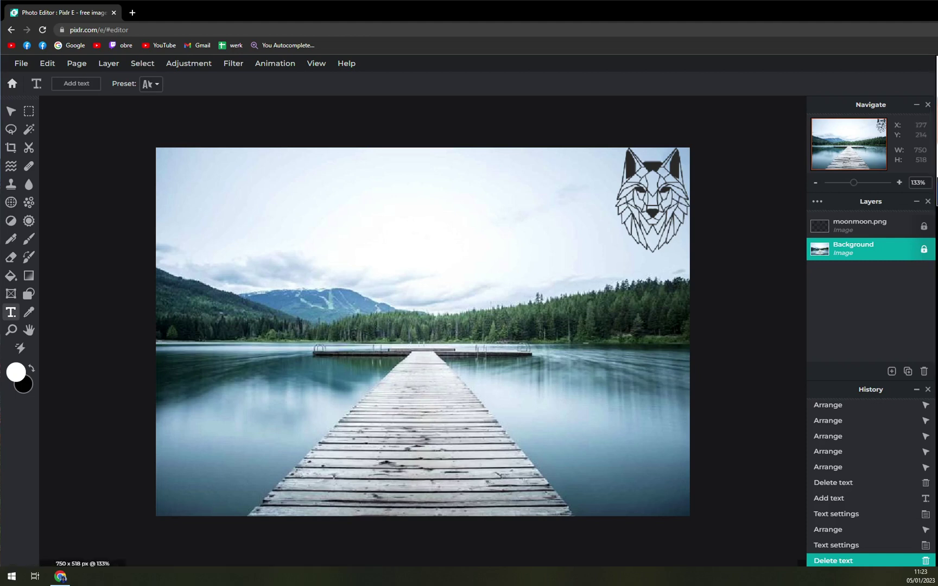
# Select the moonmoon.png wolf layer and switch to the Text tool.
pyautogui.click(865, 233)
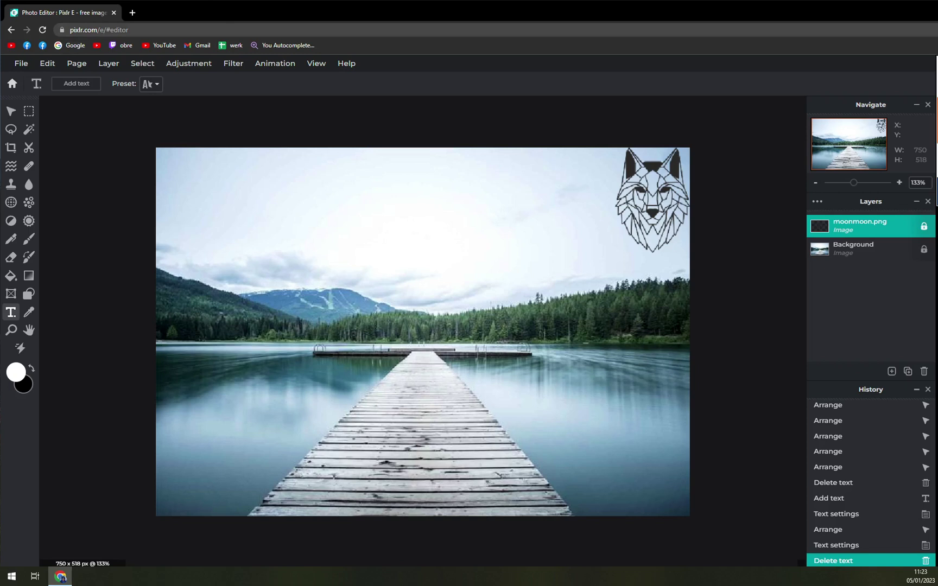
pyautogui.click(76, 29)
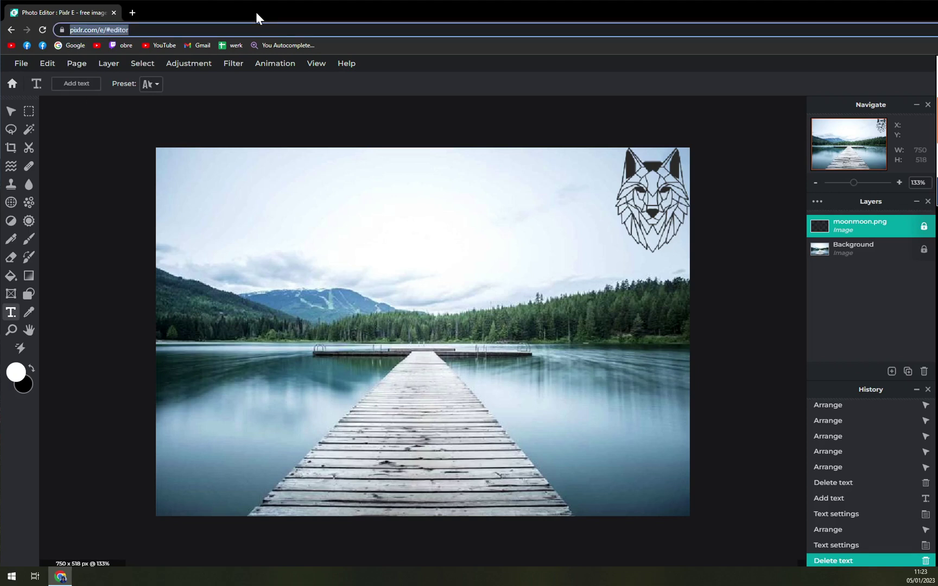
pyautogui.click(8, 315)
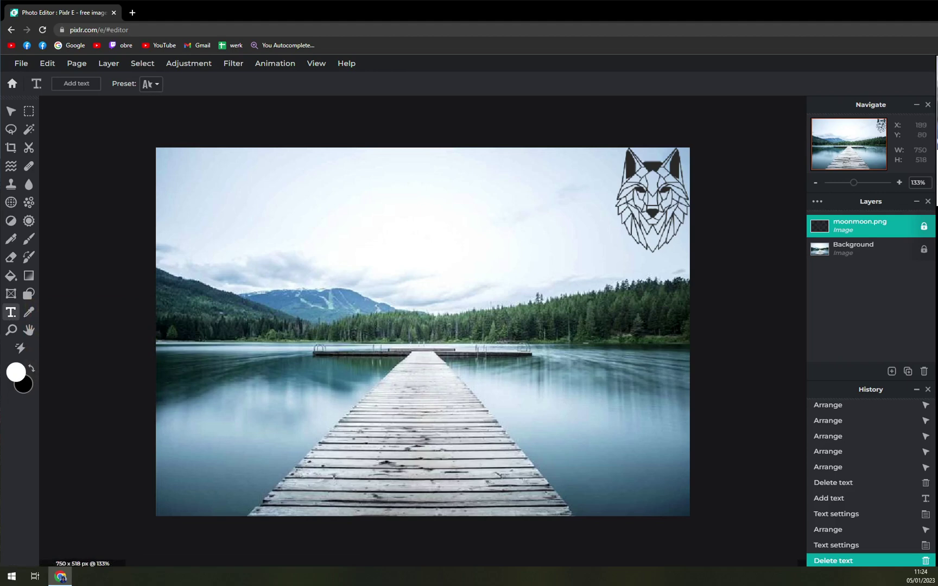
# Add a new text layer on the photo reading 'Hello Youtube'.
pyautogui.click(299, 194)
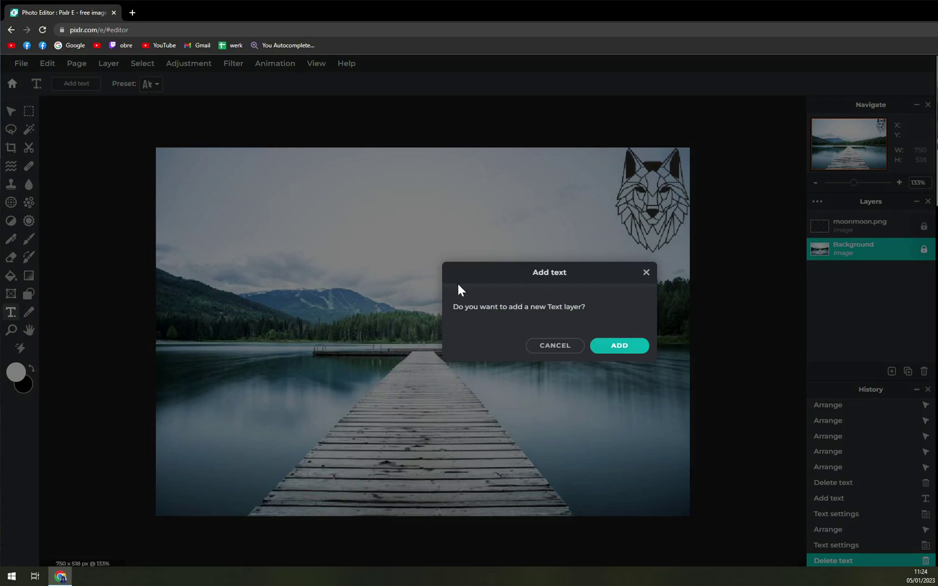
pyautogui.click(618, 350)
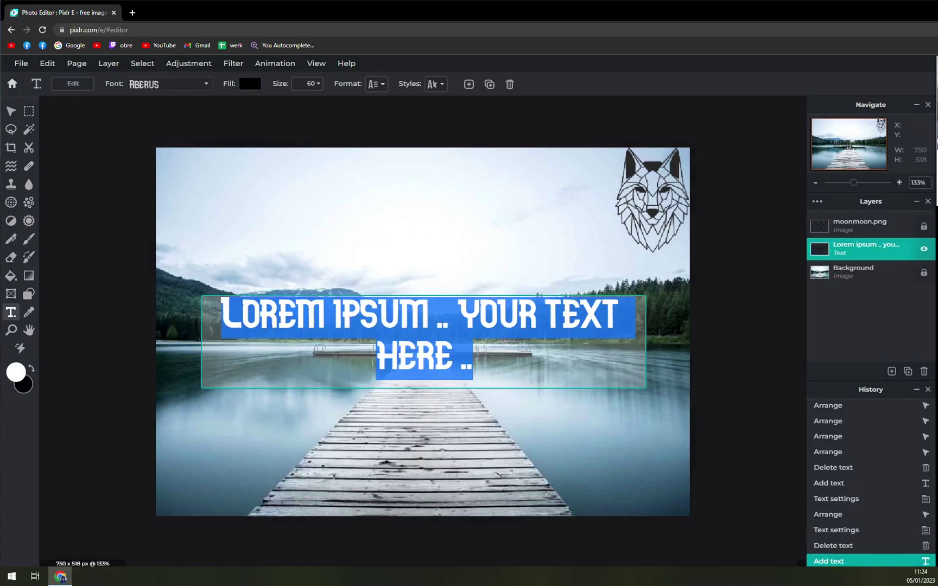
pyautogui.write('Hello')
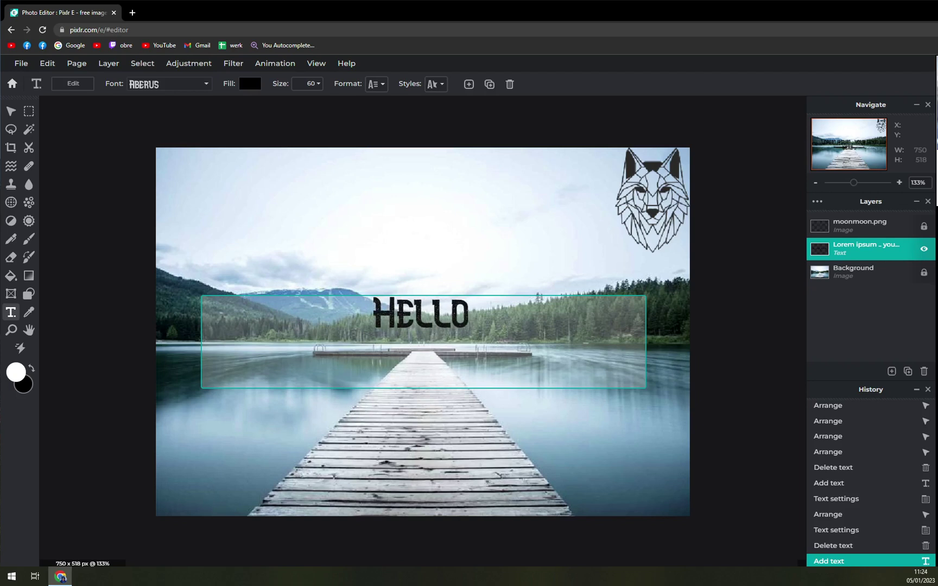
pyautogui.write(' Youtube')
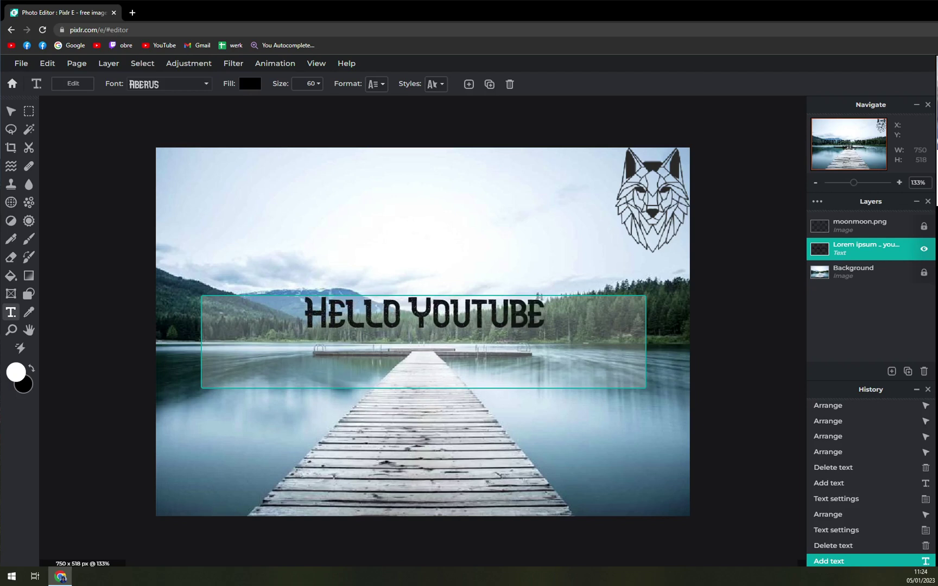
pyautogui.click(382, 312)
pyautogui.press('Escape')
# Drag the Hello Youtube text up to sit centred along the photo's top edge.
pyautogui.moveTo(391, 330); pyautogui.dragTo(355, 185)
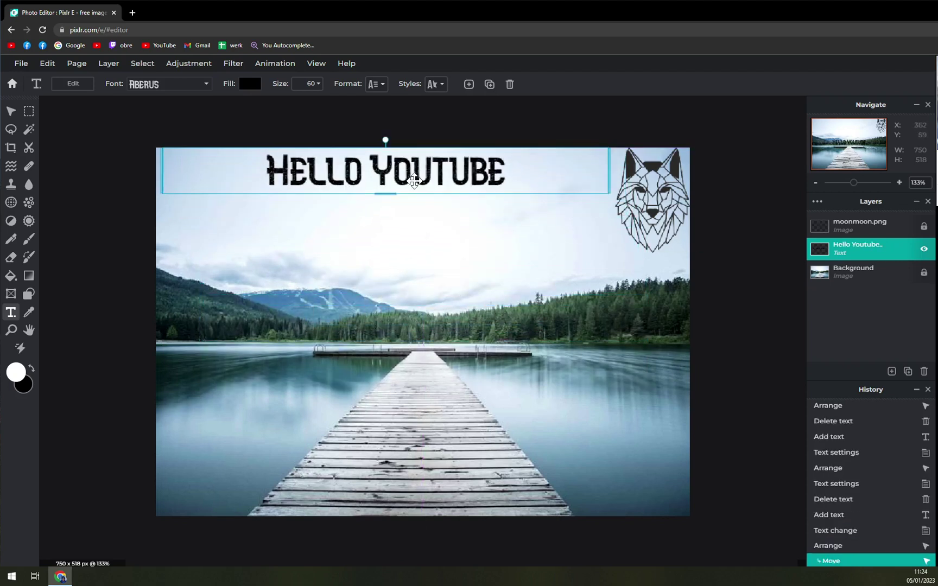
pyautogui.moveTo(414, 180); pyautogui.dragTo(447, 176)
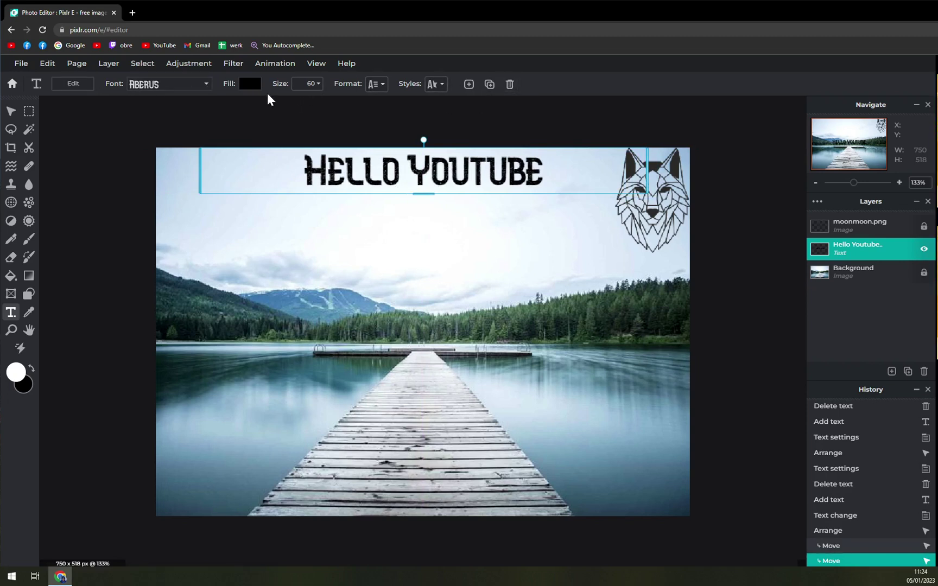
pyautogui.click(181, 88)
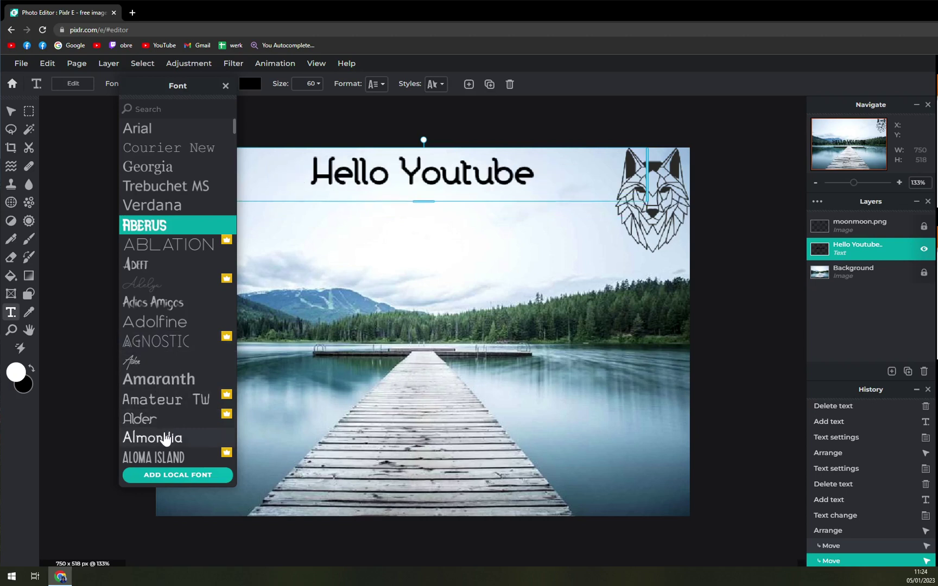
# Set the text font to Almondia, trying a few colours before keeping black.
pyautogui.click(165, 438)
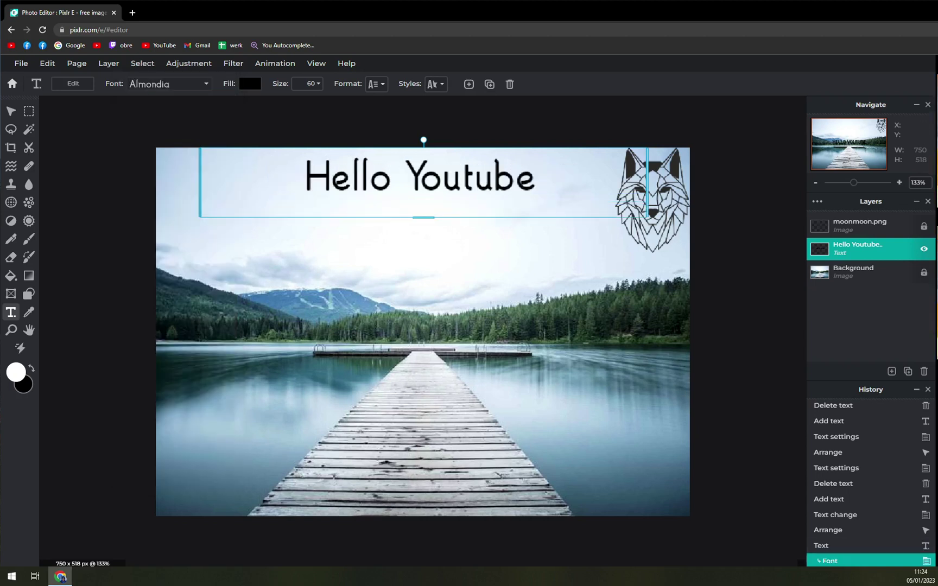
pyautogui.click(251, 84)
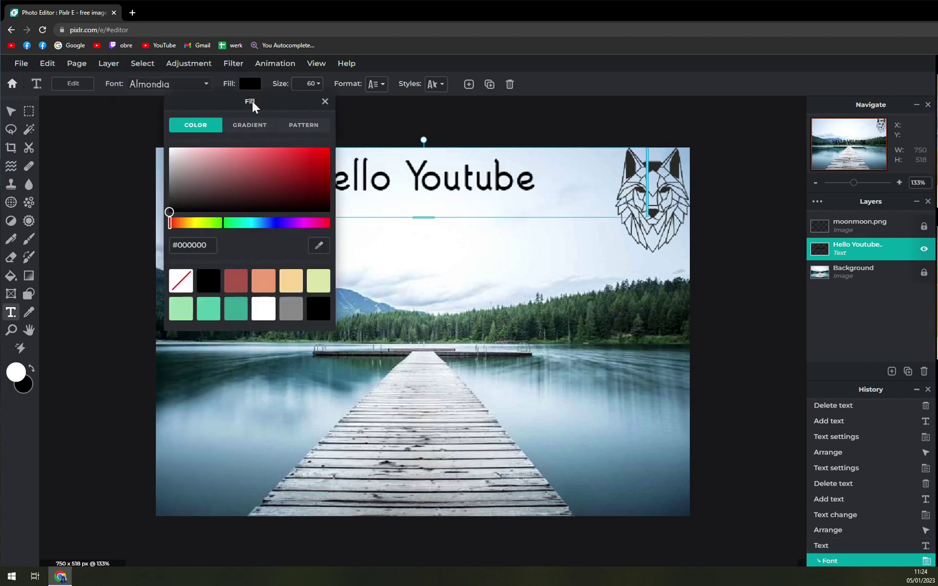
pyautogui.moveTo(227, 223)
pyautogui.mouseDown()
pyautogui.moveTo(286, 223)
pyautogui.moveTo(264, 226)
pyautogui.mouseUp()
pyautogui.click(288, 280)
pyautogui.click(260, 288)
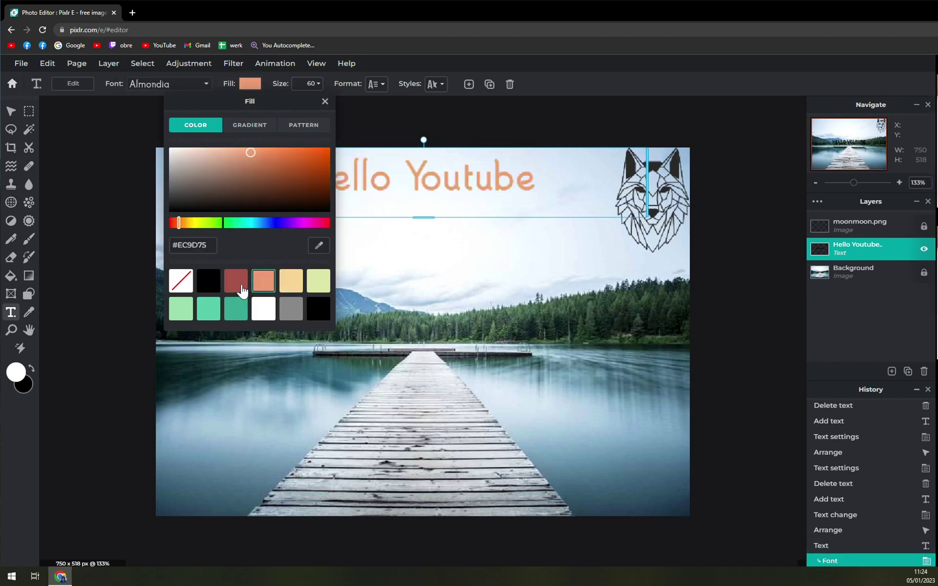
pyautogui.click(236, 282)
pyautogui.click(208, 282)
# Enlarge the Hello Youtube text to size 92.
pyautogui.click(318, 84)
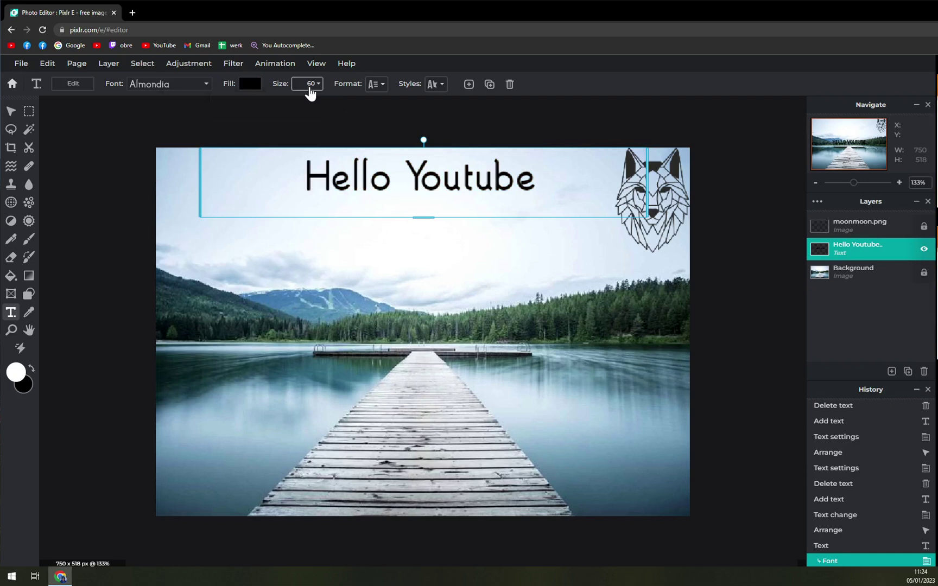
pyautogui.moveTo(249, 103); pyautogui.dragTo(257, 103)
pyautogui.click(377, 84)
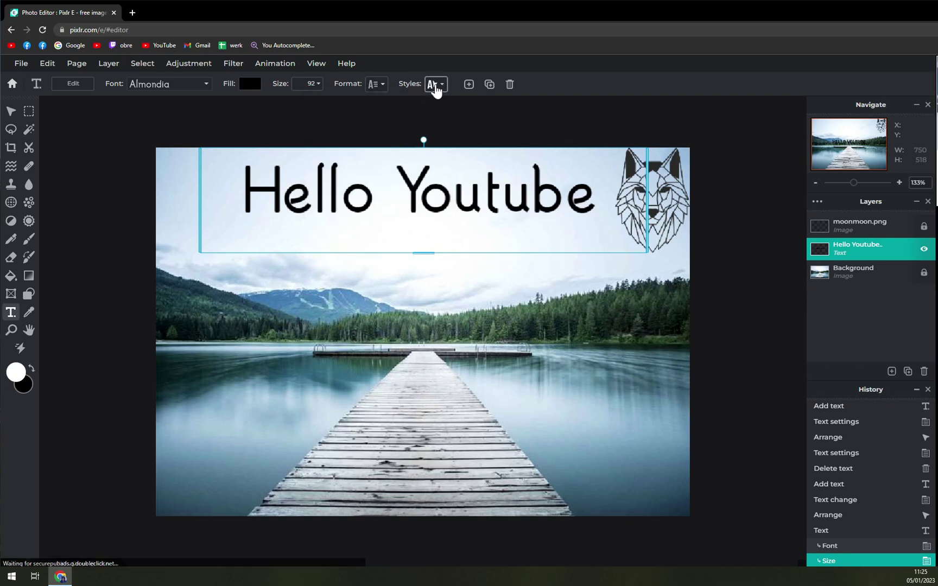
# Enable the Curve style, trying Circle and Half before choosing Arc at amount 0.
pyautogui.click(434, 86)
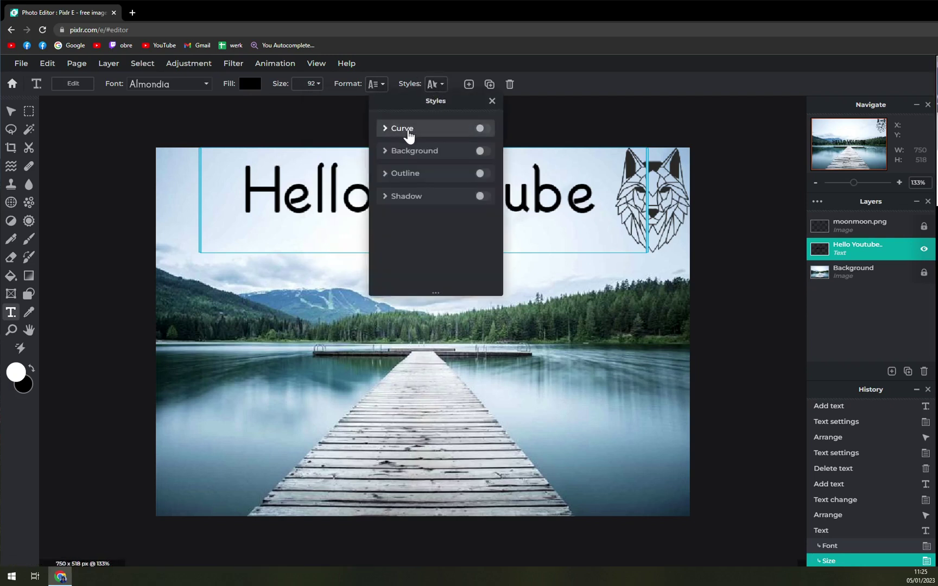
pyautogui.click(480, 129)
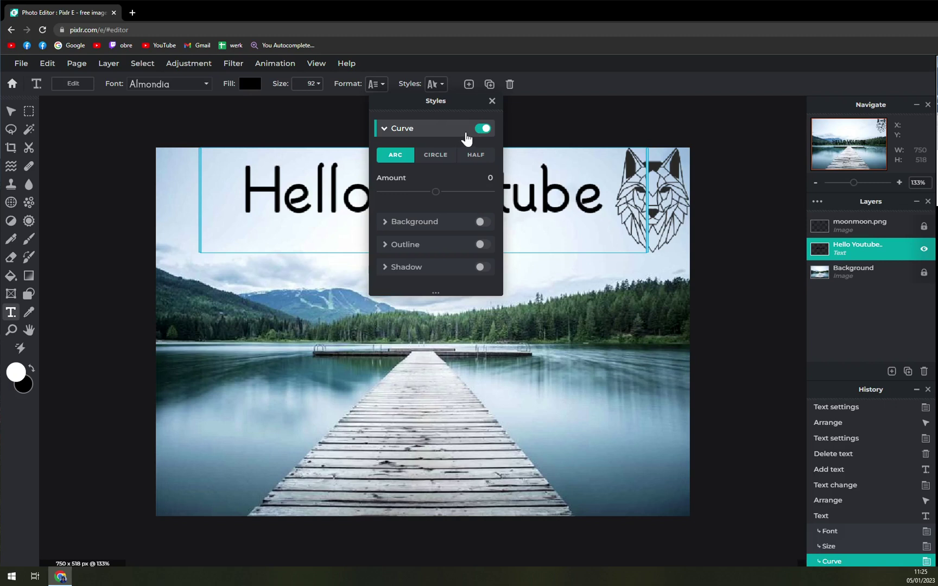
pyautogui.click(437, 156)
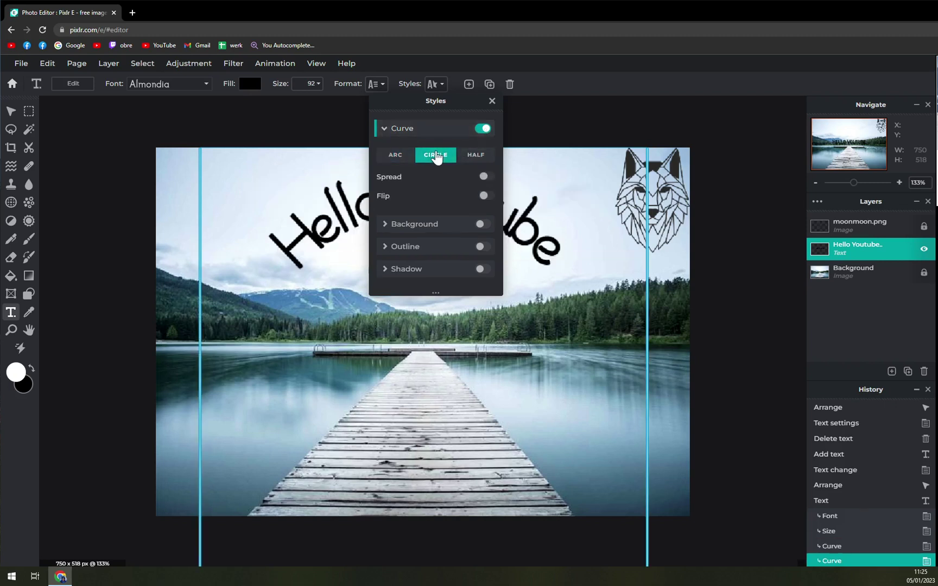
pyautogui.click(476, 157)
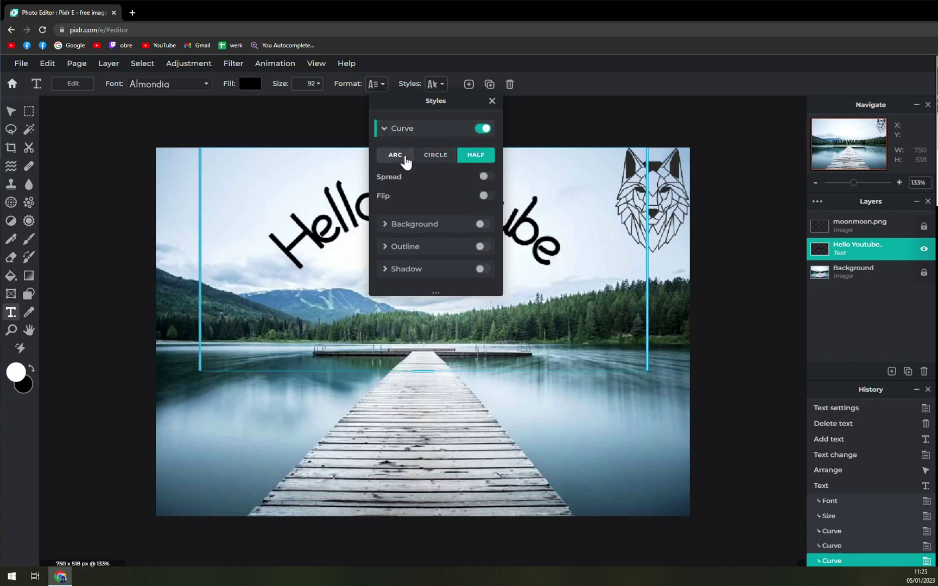
pyautogui.click(397, 155)
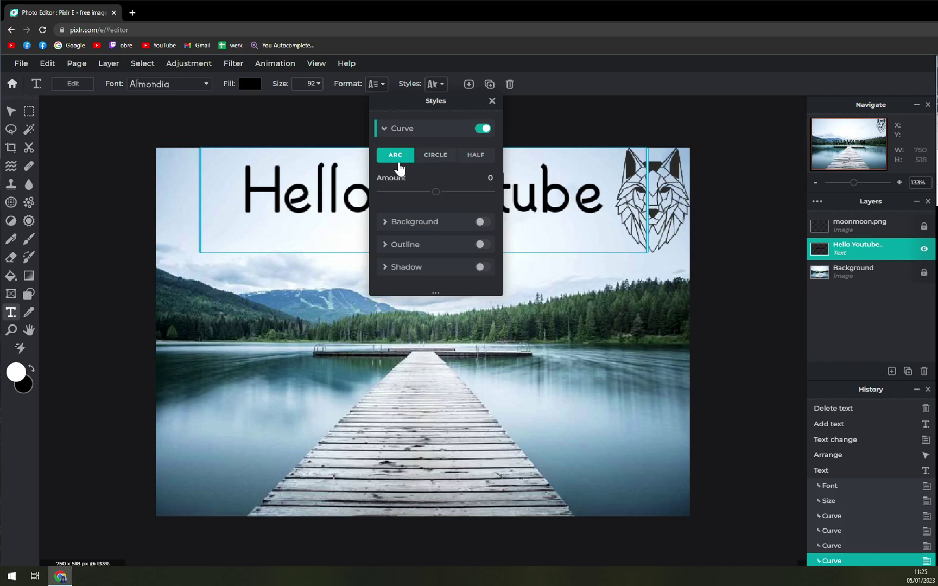
# Adjust the Arc curve amount repeatedly until the text forms a gentle upward arch.
pyautogui.moveTo(436, 194); pyautogui.dragTo(463, 199)
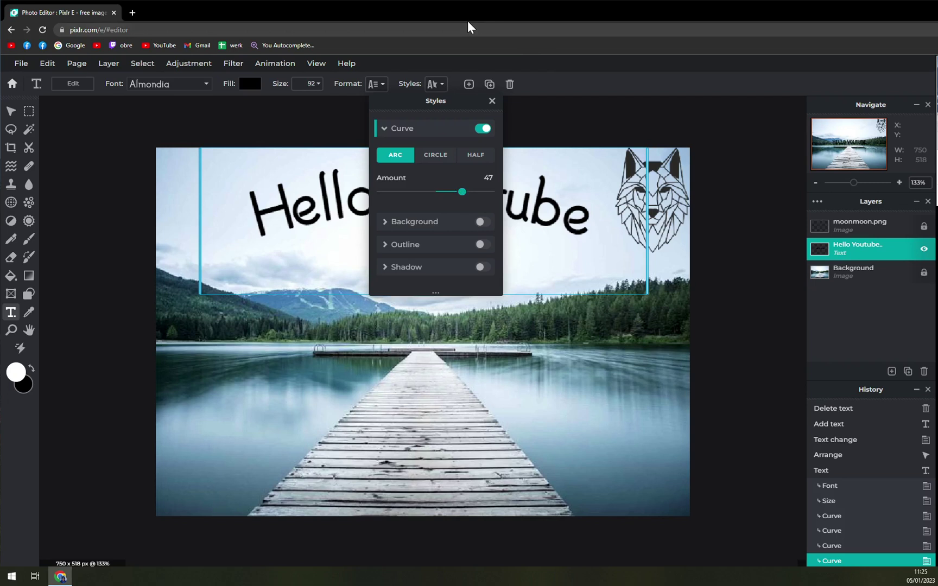
pyautogui.click(554, 129)
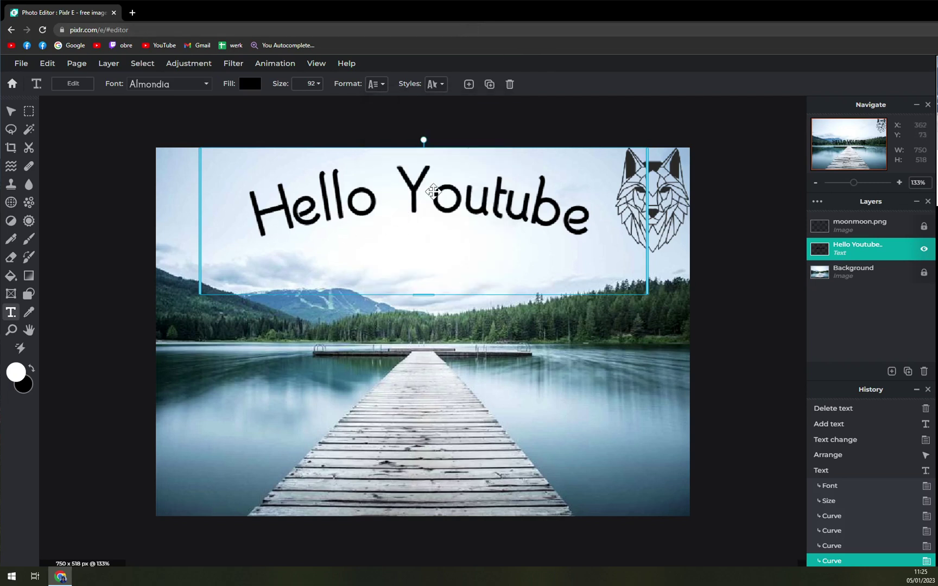
pyautogui.click(432, 86)
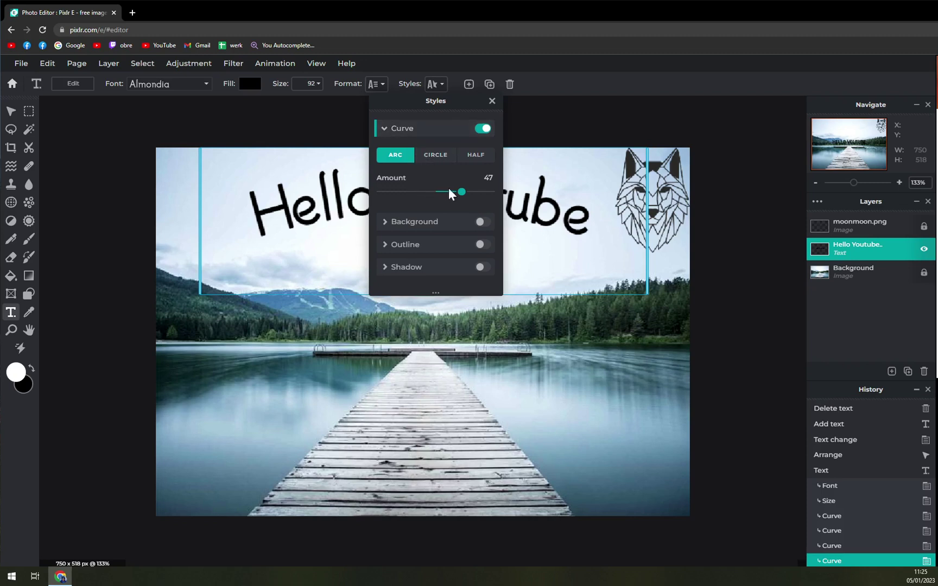
pyautogui.moveTo(461, 192); pyautogui.dragTo(412, 195)
pyautogui.click(587, 136)
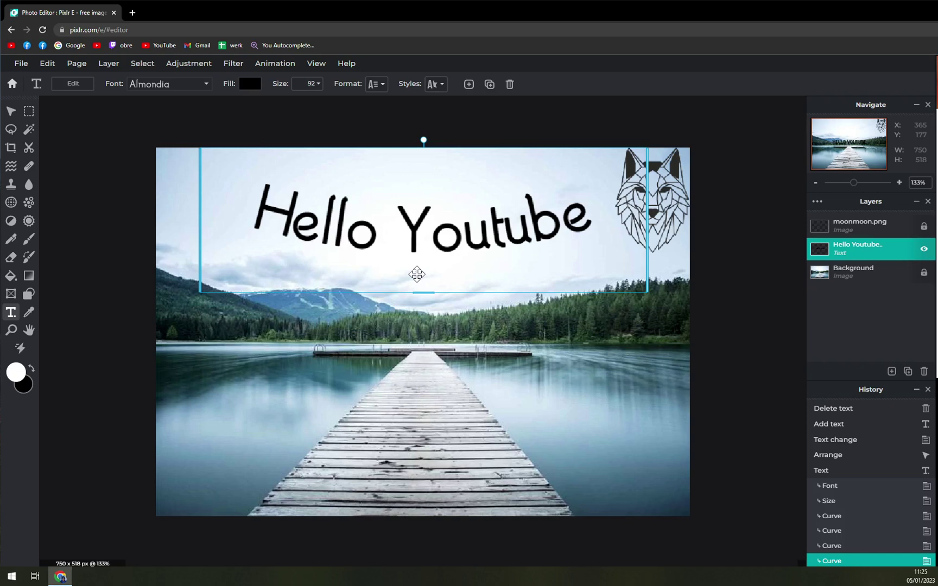
pyautogui.click(442, 88)
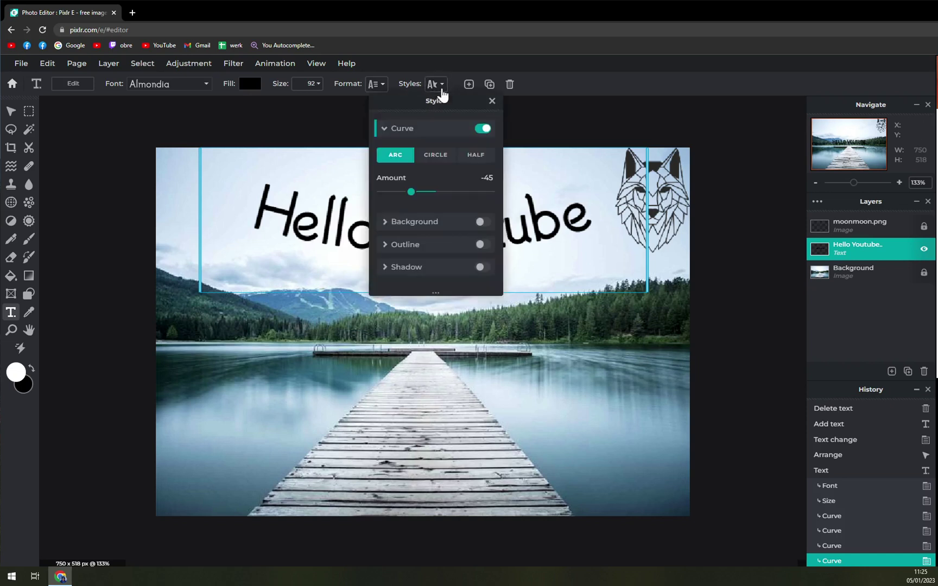
pyautogui.moveTo(411, 193); pyautogui.dragTo(456, 200)
pyautogui.click(574, 139)
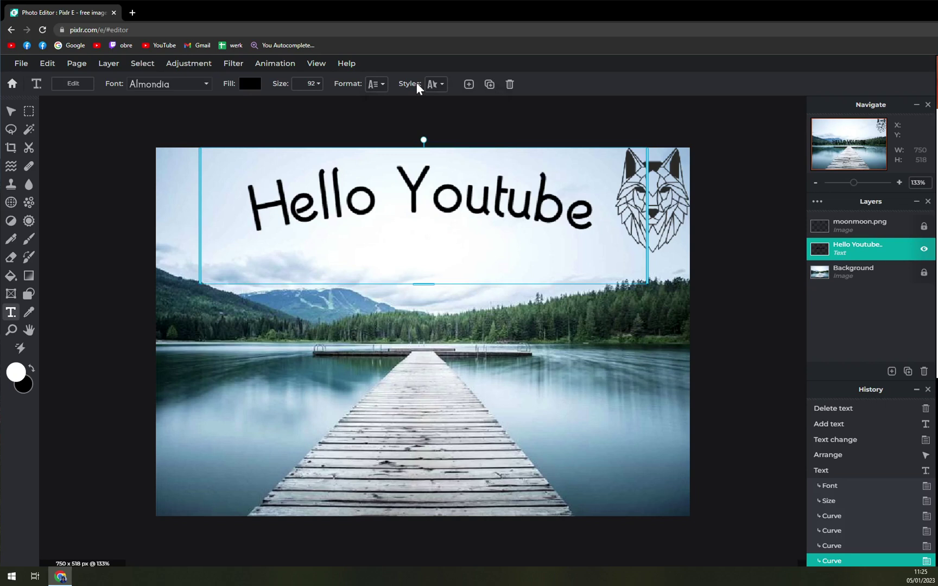
# After trying Circle and Half curves, return to Arc with amount 45.
pyautogui.click(435, 85)
pyautogui.click(444, 156)
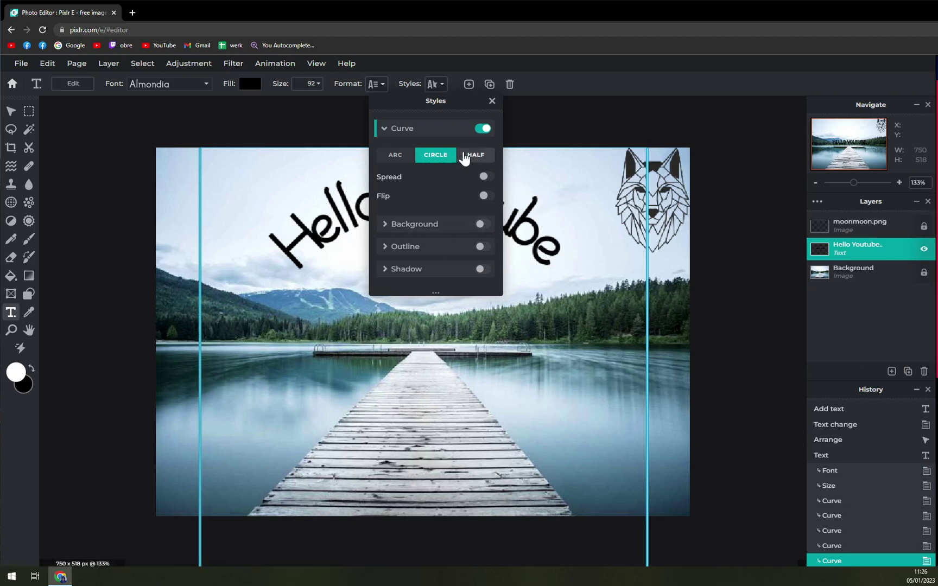
pyautogui.click(469, 158)
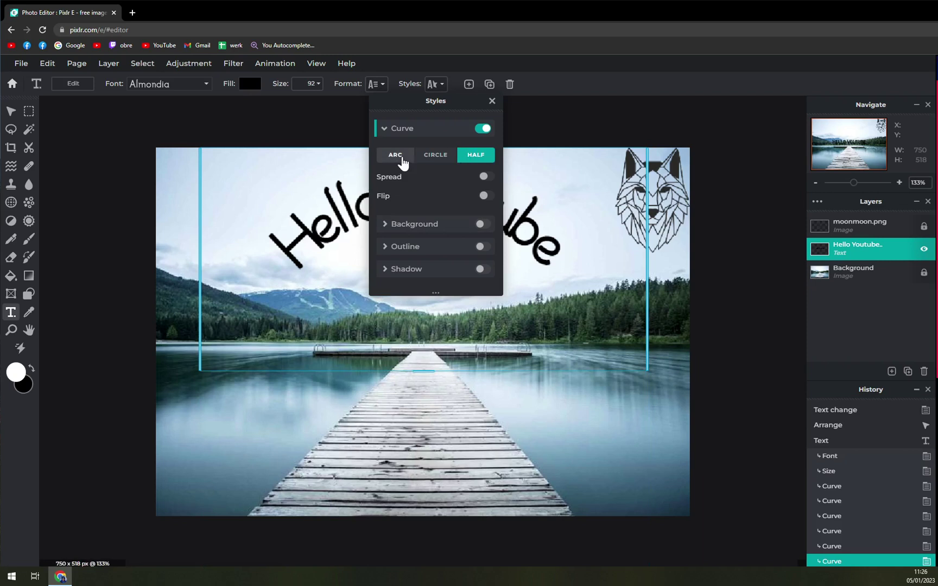
pyautogui.click(395, 156)
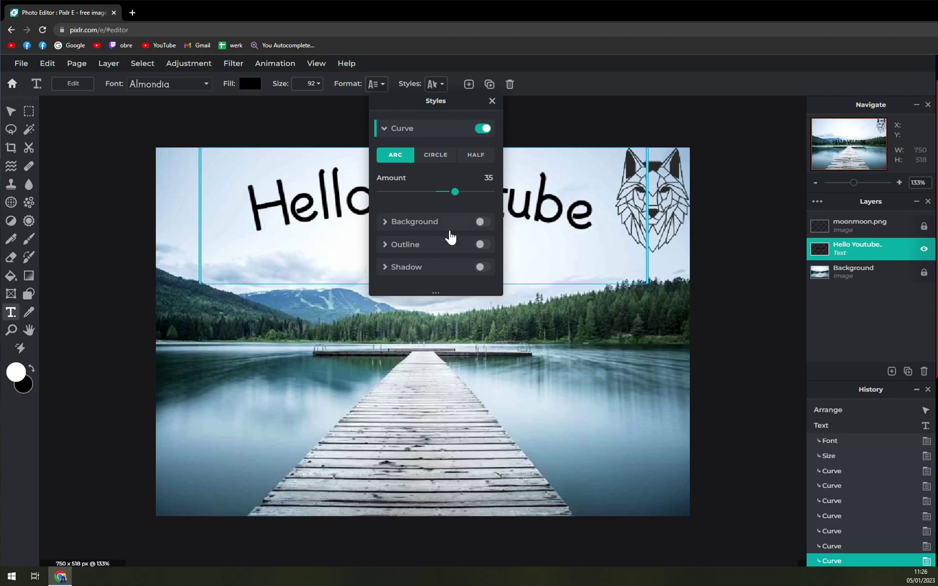
pyautogui.moveTo(454, 193)
pyautogui.mouseDown()
pyautogui.moveTo(491, 191)
pyautogui.moveTo(258, 199)
pyautogui.moveTo(497, 191)
pyautogui.moveTo(290, 211)
pyautogui.moveTo(492, 196)
pyautogui.moveTo(452, 210)
pyautogui.moveTo(462, 207)
pyautogui.mouseUp()
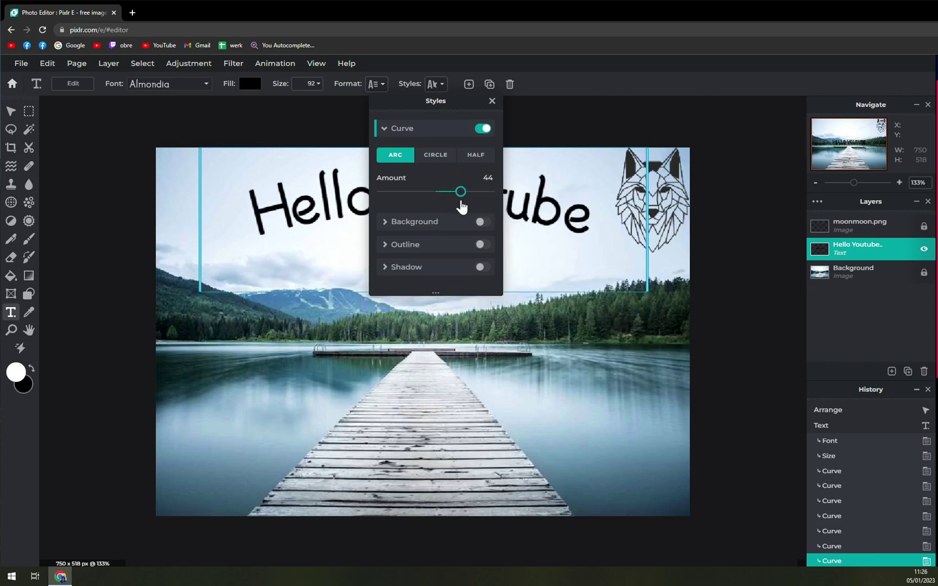
pyautogui.click(559, 126)
# Set the Hello Youtube text layer to Locked in its layer properties, then reselect it.
pyautogui.click(860, 244)
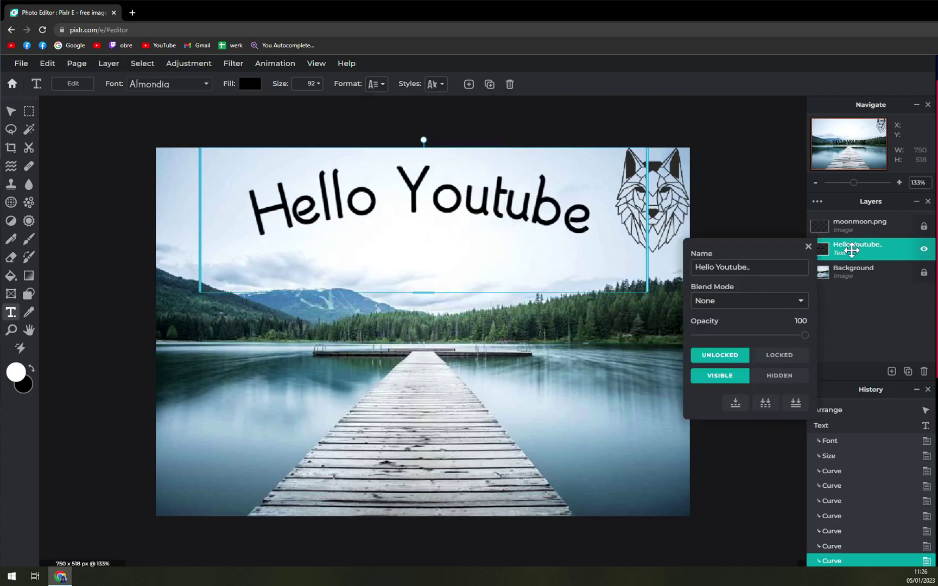
pyautogui.click(773, 360)
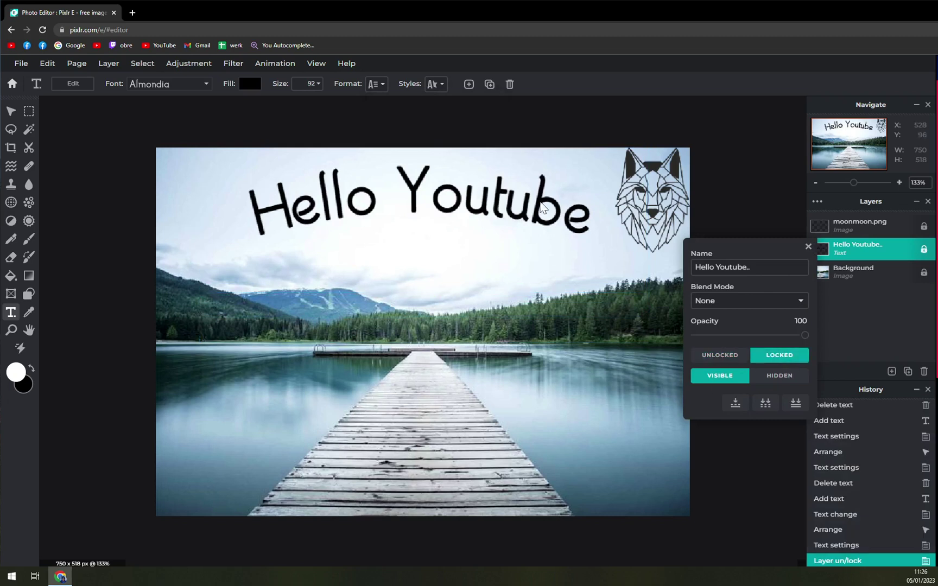
pyautogui.click(612, 124)
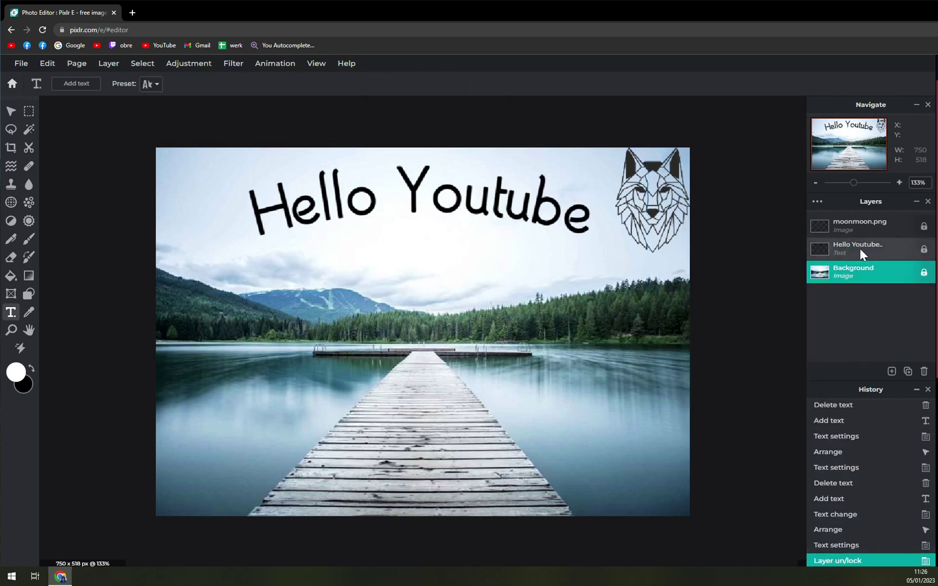
pyautogui.click(832, 250)
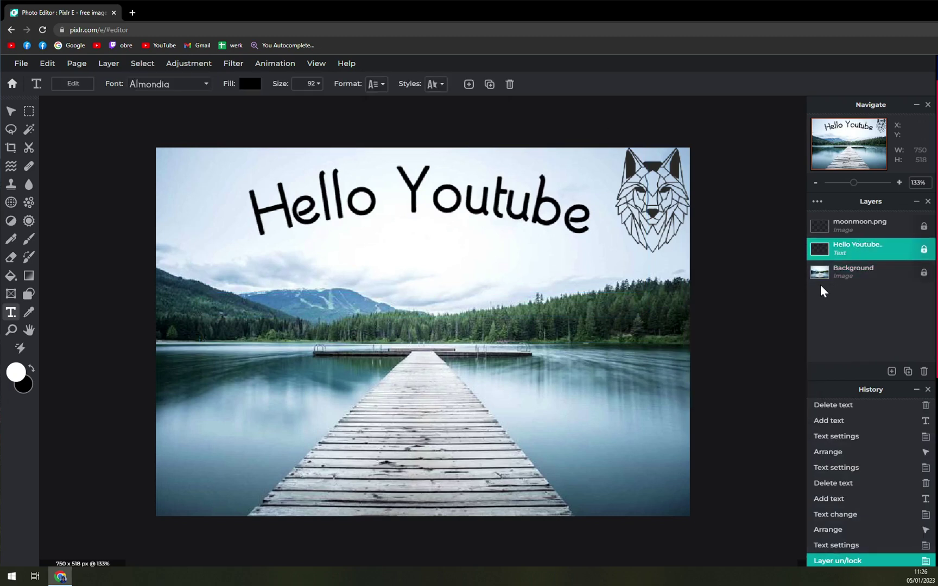